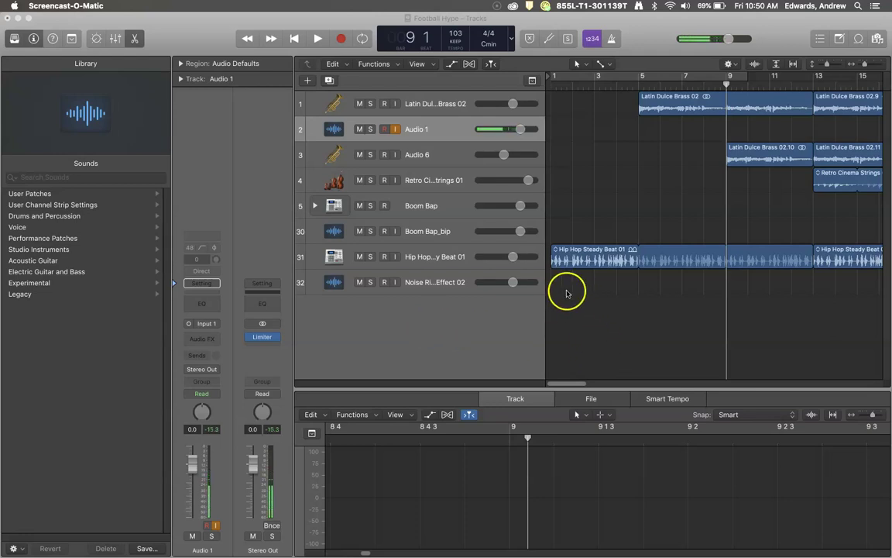
# - Review the Football Hype arrangement and place the playhead at bar 23
pyautogui.hscroll(15, 595, 212)
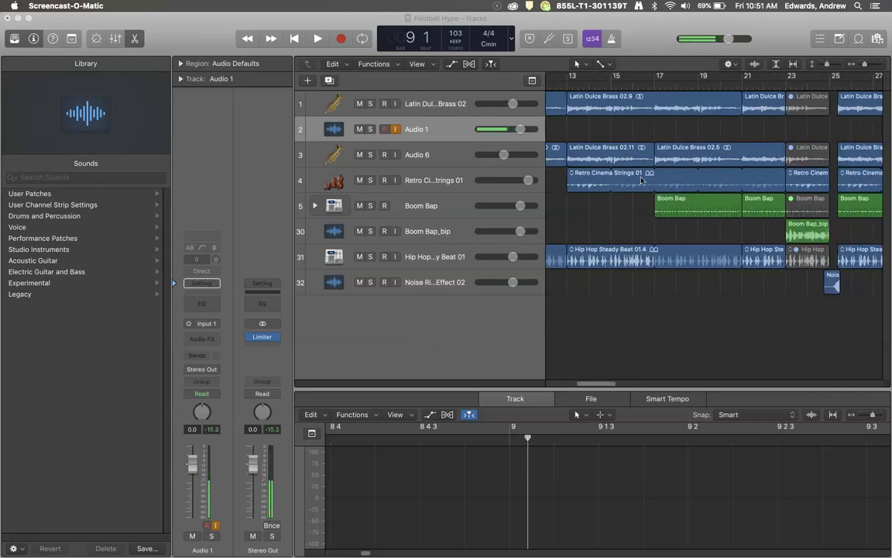
pyautogui.hscroll(-15, 640, 180)
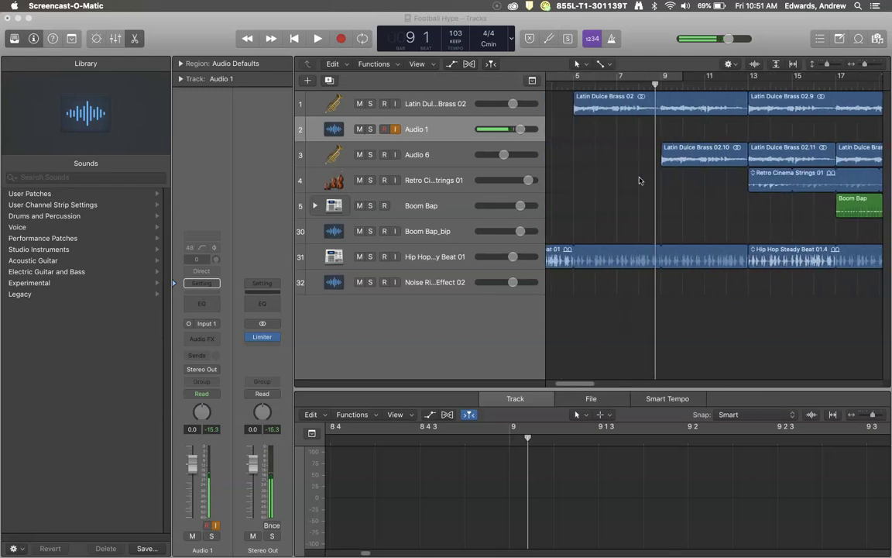
pyautogui.click(663, 167)
pyautogui.hscroll(15, 664, 168)
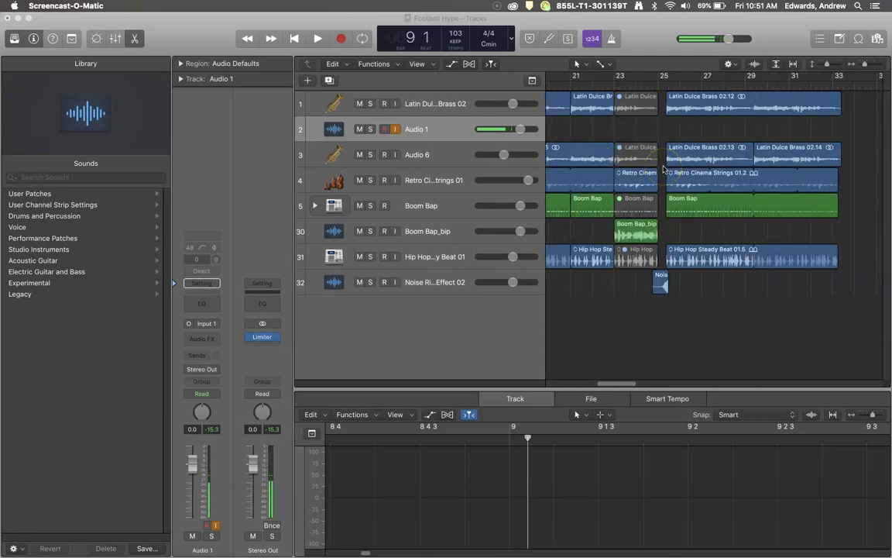
pyautogui.moveTo(629, 96); pyautogui.dragTo(601, 25)
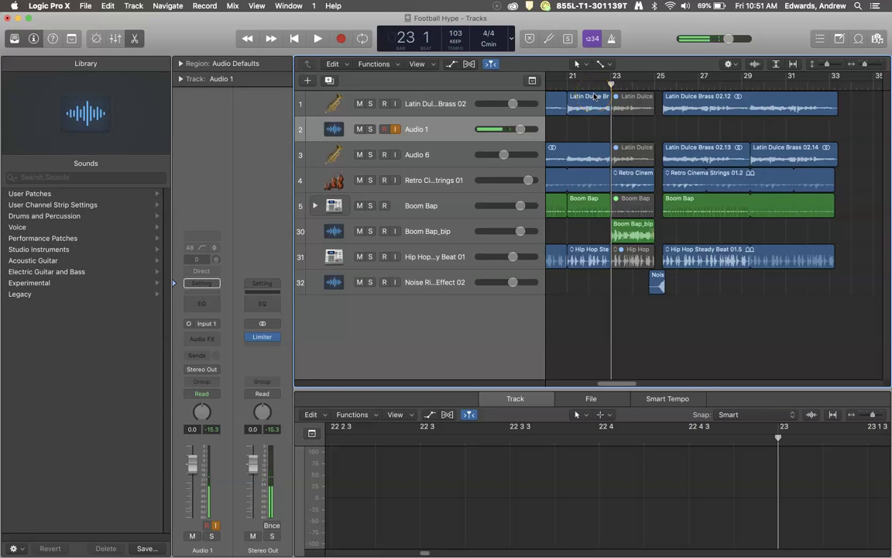
# - Play from bar 23 across the edit and stop at bar 26, beat 4
pyautogui.press('space')
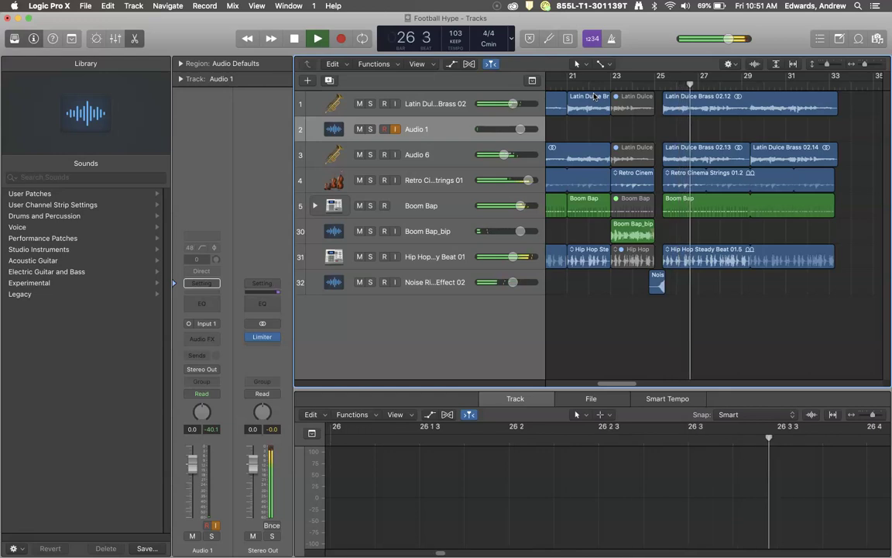
pyautogui.press('space')
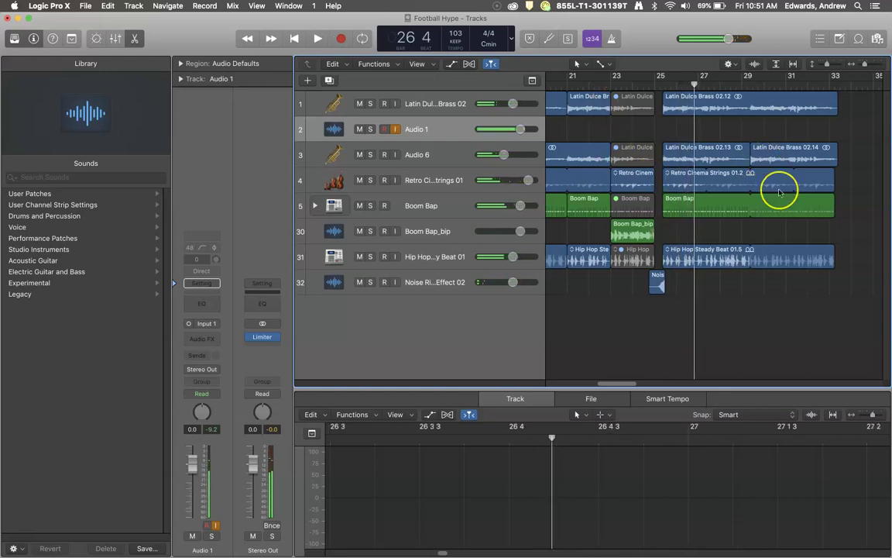
# - Return to the project start and enable a cycle range over bars 1 to 9
pyautogui.hscroll(-10, 780, 191)
pyautogui.hscroll(-3, 780, 193)
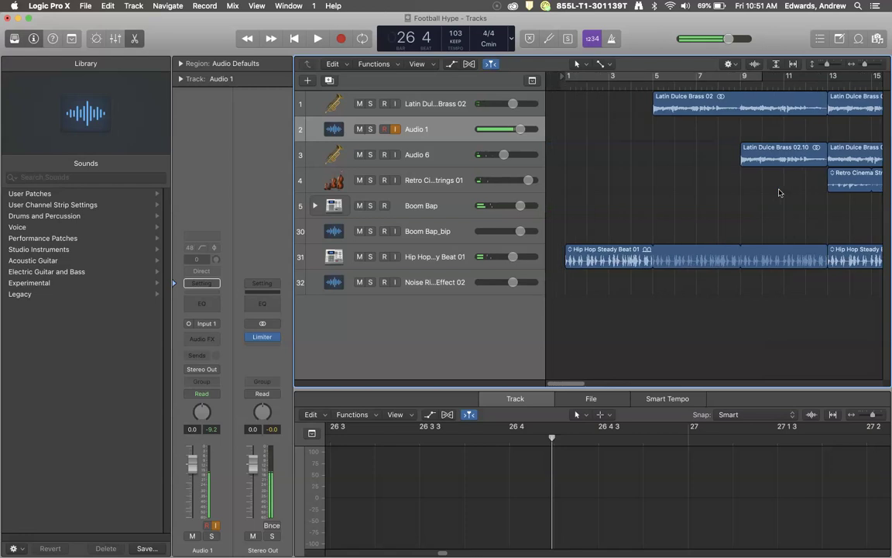
pyautogui.click(756, 198)
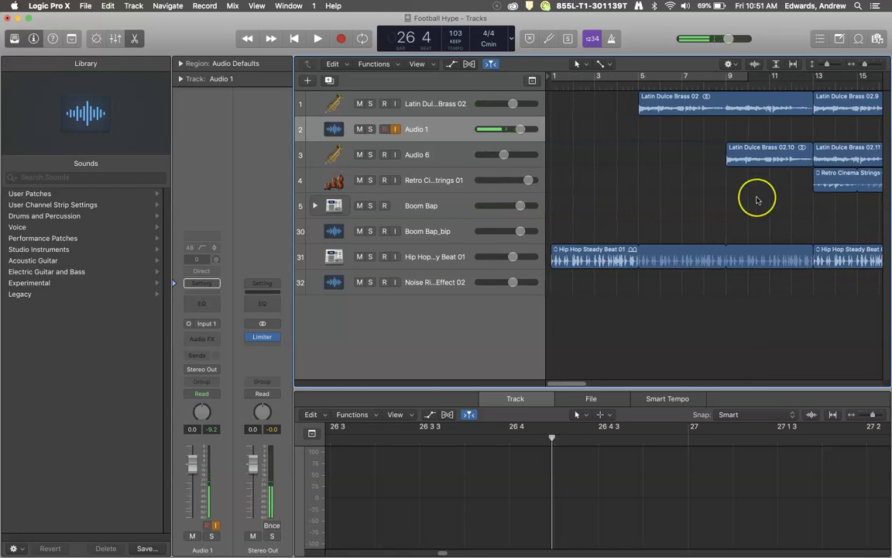
pyautogui.click(677, 184)
pyautogui.hscroll(10, 578, 150)
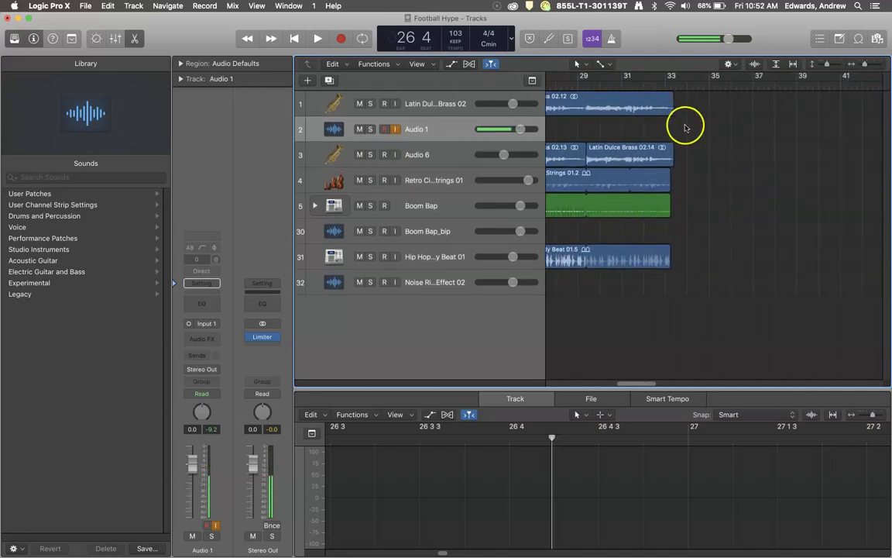
pyautogui.hscroll(-10, 681, 91)
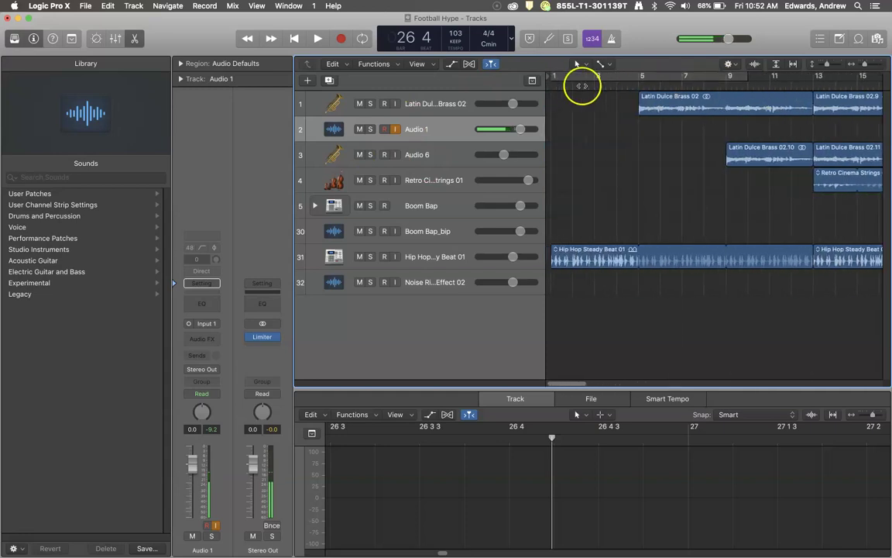
# - Turn the bars 1–9 cycle off and drag a new cycle range from bar 34 back to bar 1
pyautogui.click(554, 77)
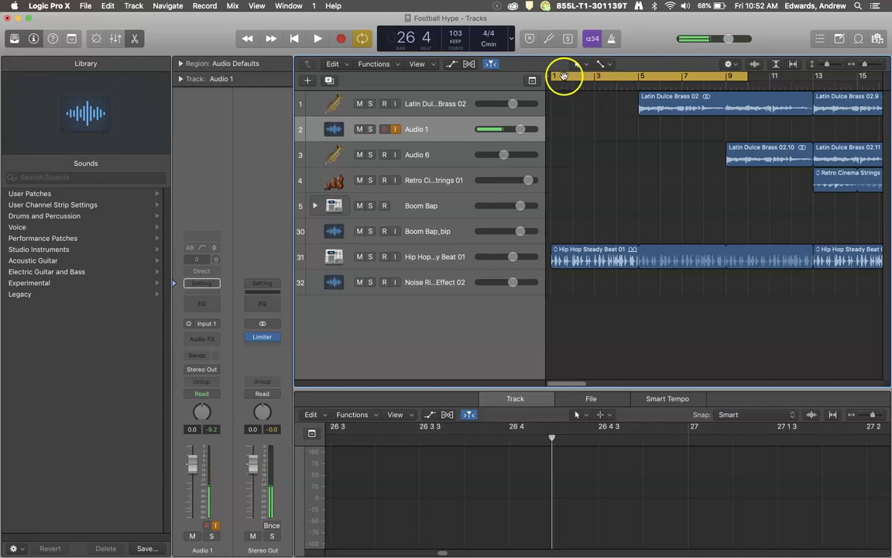
pyautogui.click(749, 75)
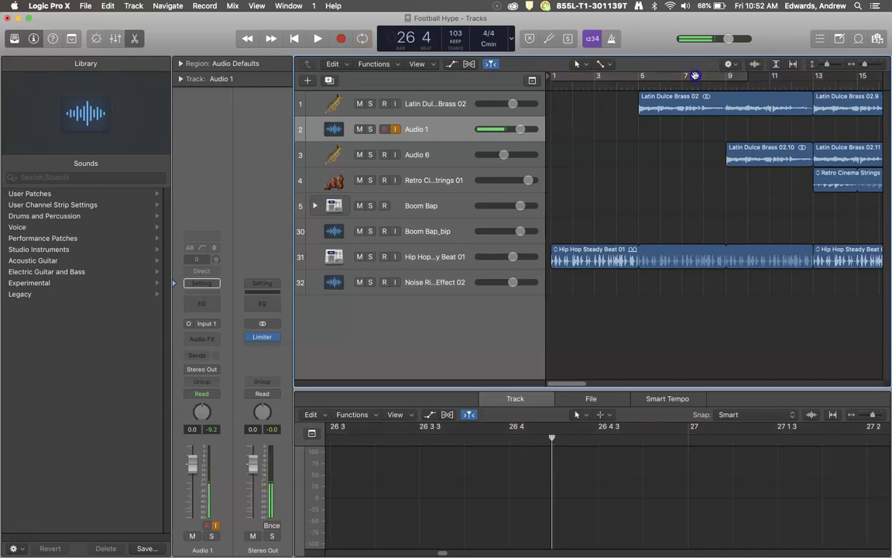
pyautogui.hscroll(10, 776, 77)
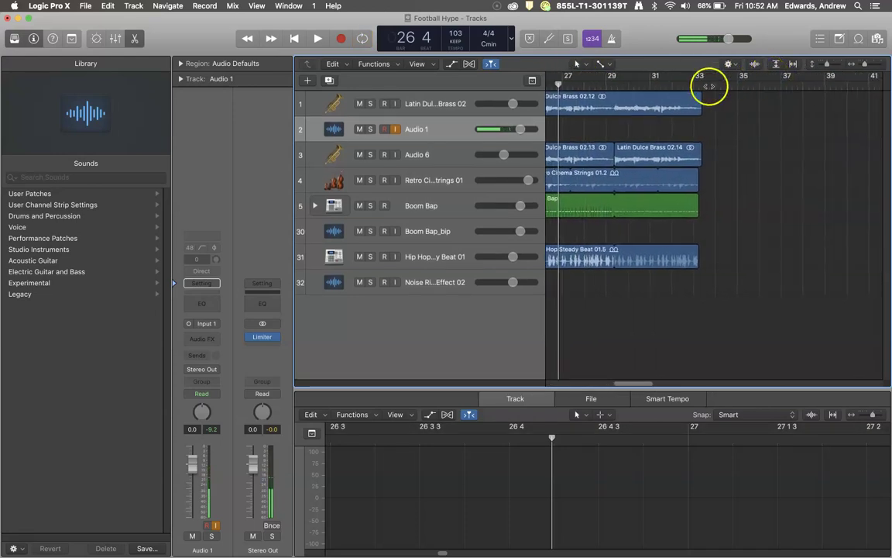
pyautogui.moveTo(715, 80); pyautogui.dragTo(569, 86)
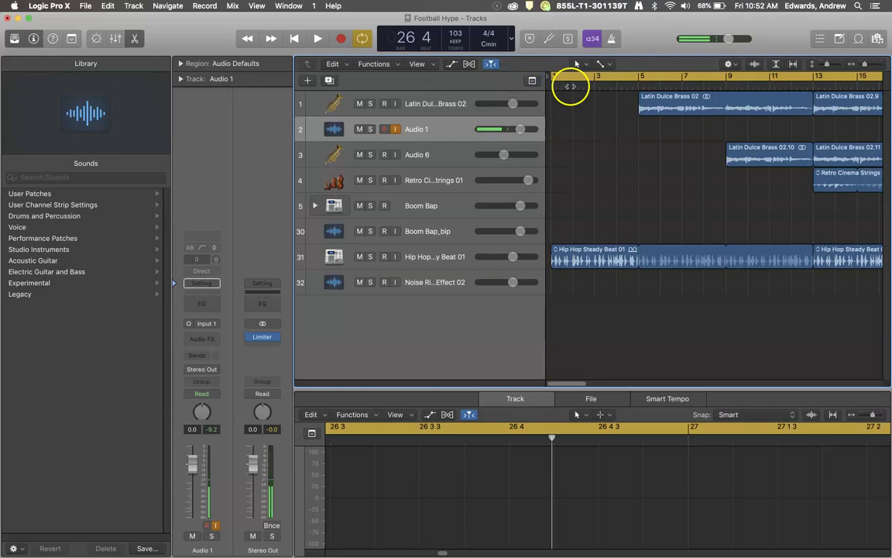
pyautogui.hscroll(5, 618, 108)
pyautogui.hscroll(5, 618, 109)
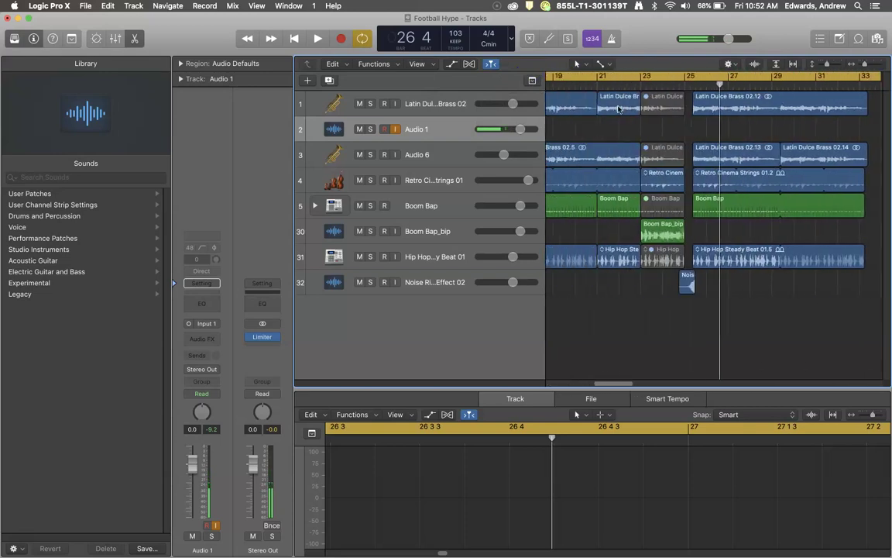
pyautogui.hscroll(5, 728, 108)
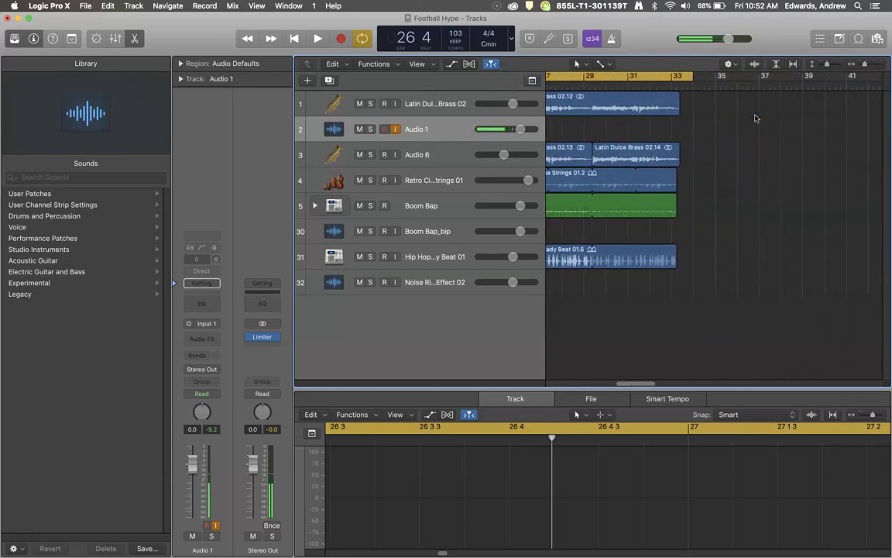
pyautogui.hscroll(-10, 756, 118)
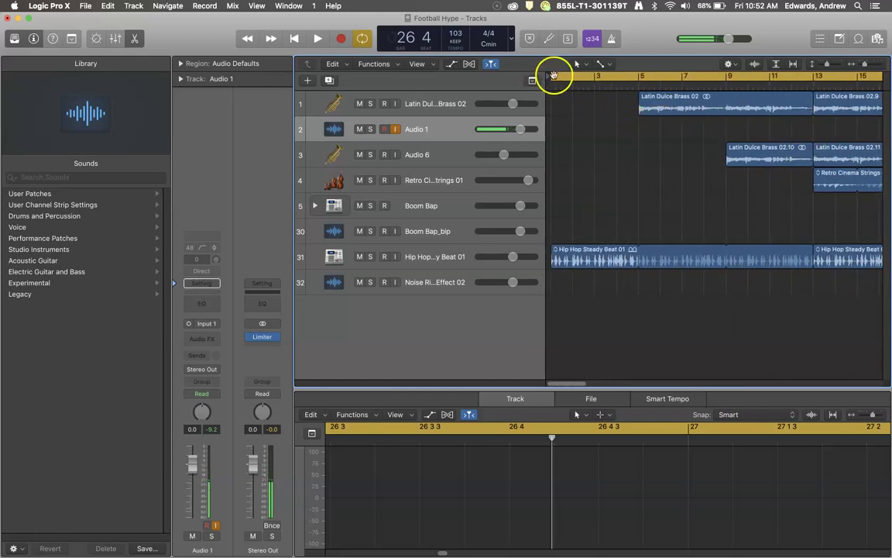
pyautogui.hscroll(10, 639, 117)
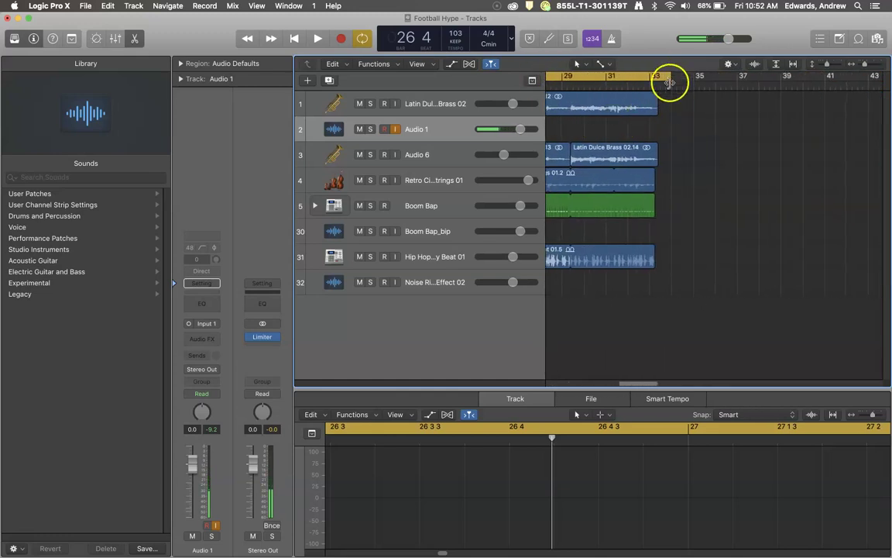
pyautogui.hscroll(-10, 691, 174)
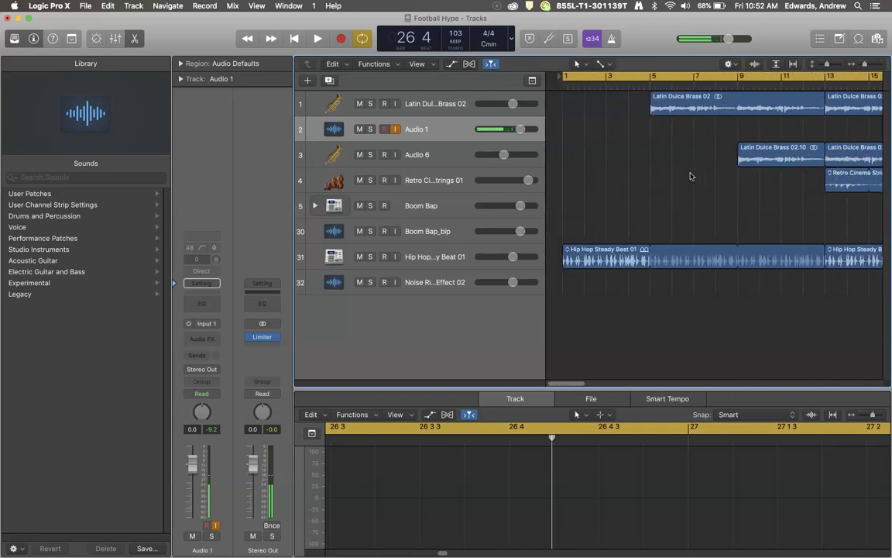
pyautogui.click(639, 183)
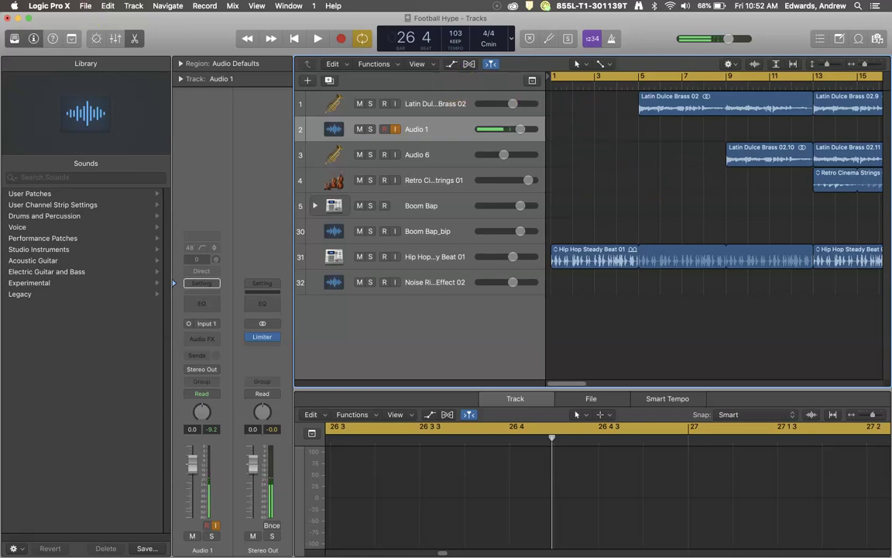
pyautogui.click(85, 5)
pyautogui.moveTo(131, 240)
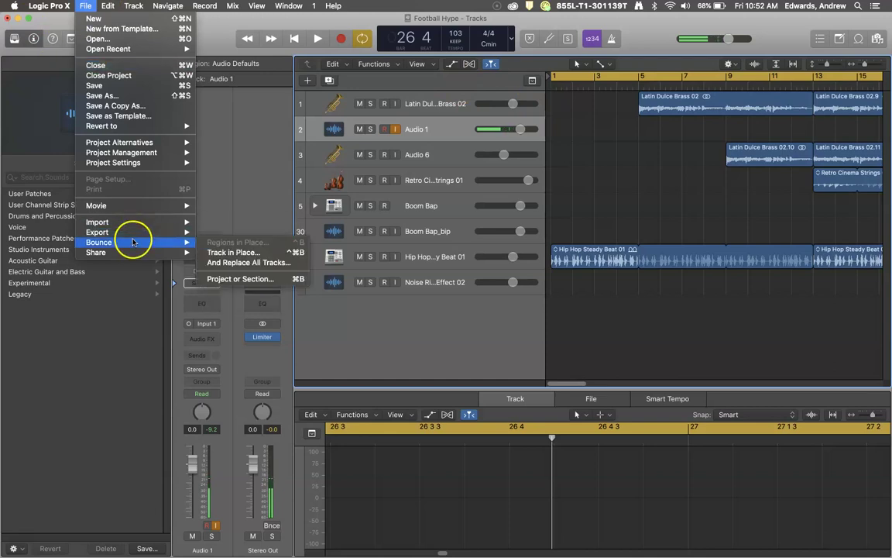
pyautogui.click(246, 280)
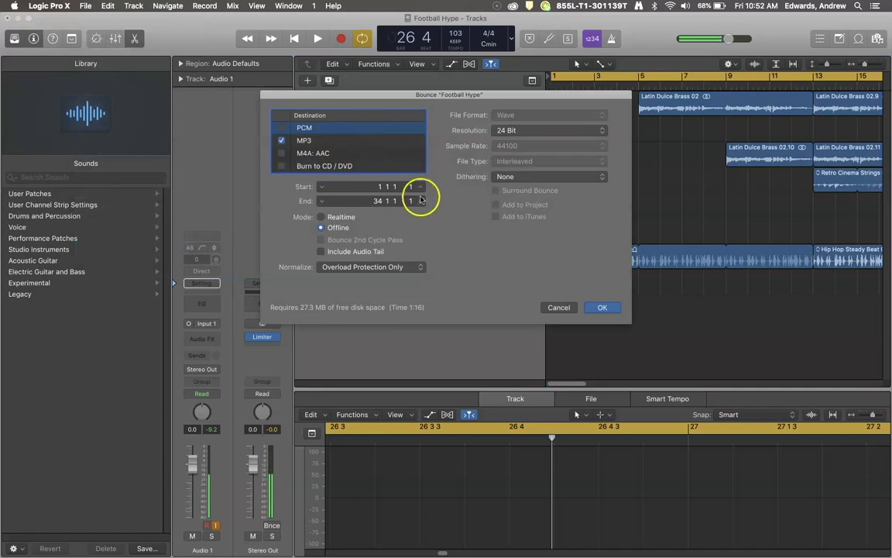
pyautogui.click(558, 308)
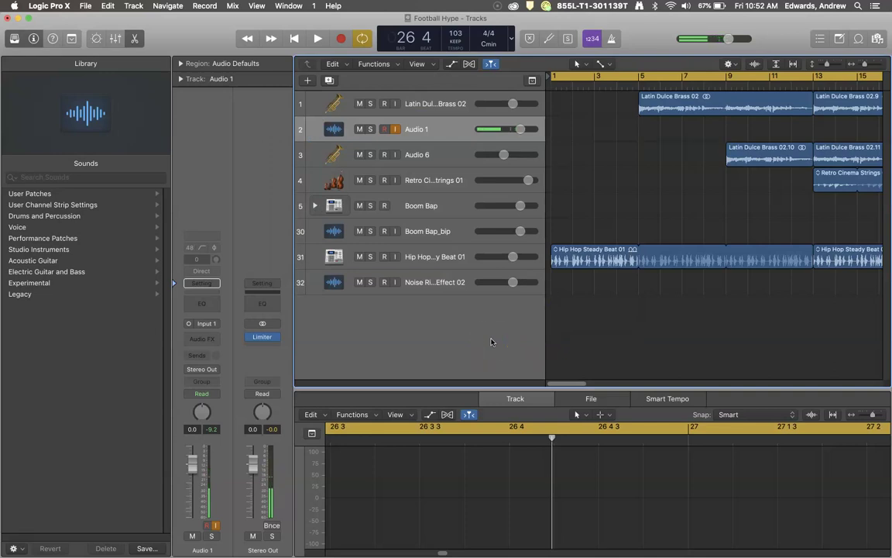
pyautogui.press('super+b')
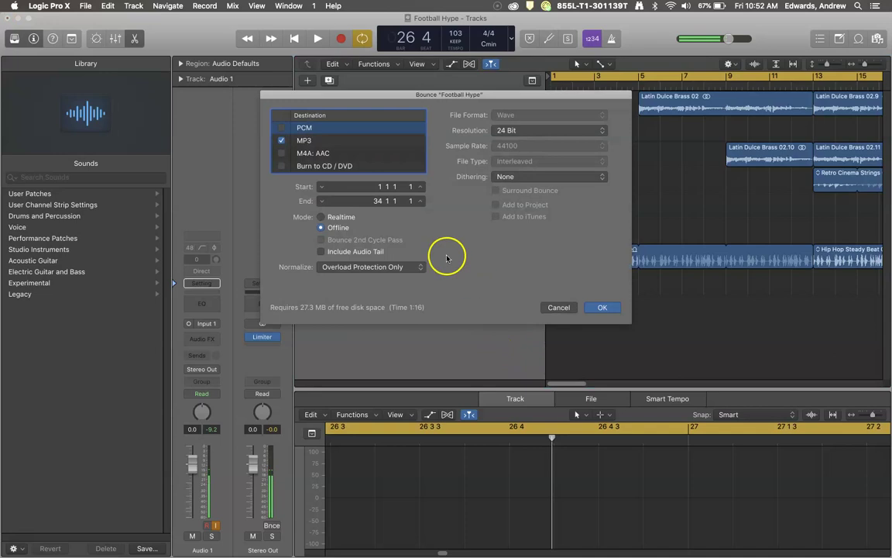
pyautogui.click(558, 308)
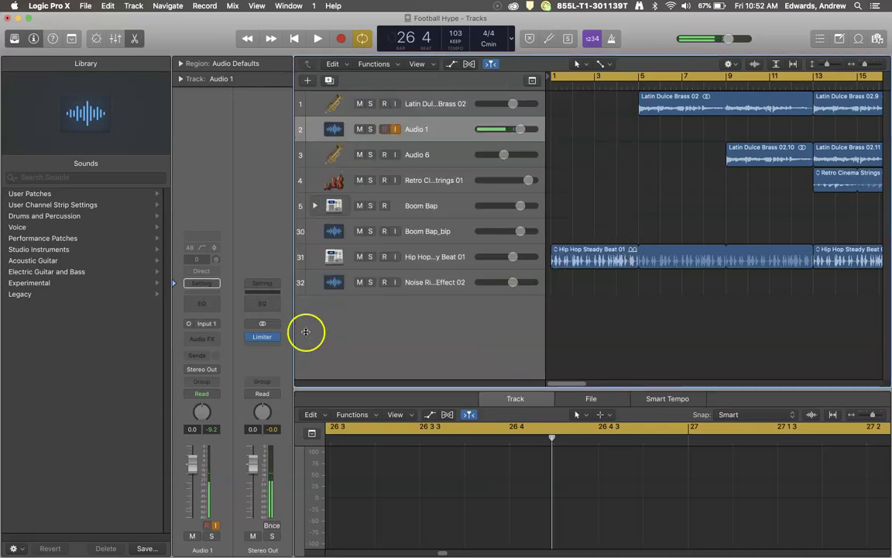
# - Reopen the bounce settings, add PCM as a destination and keep Wave as its format
pyautogui.click(273, 528)
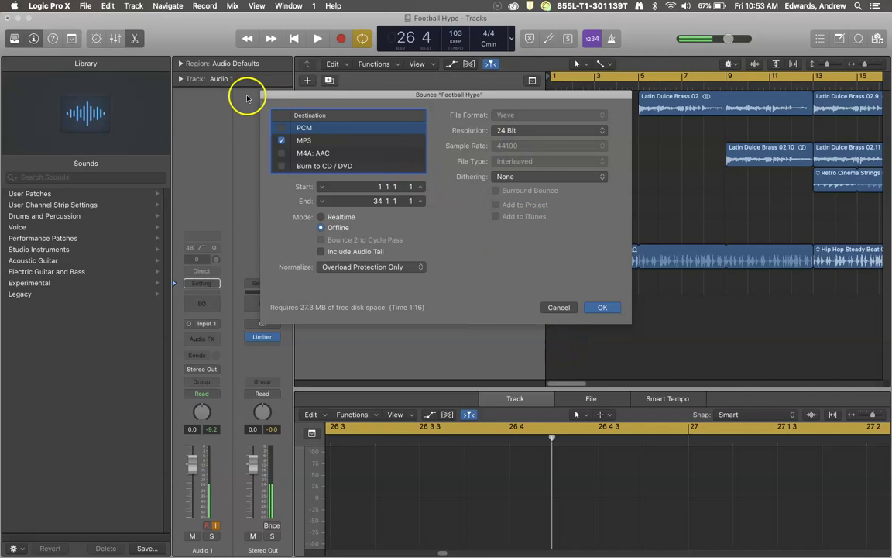
pyautogui.click(282, 141)
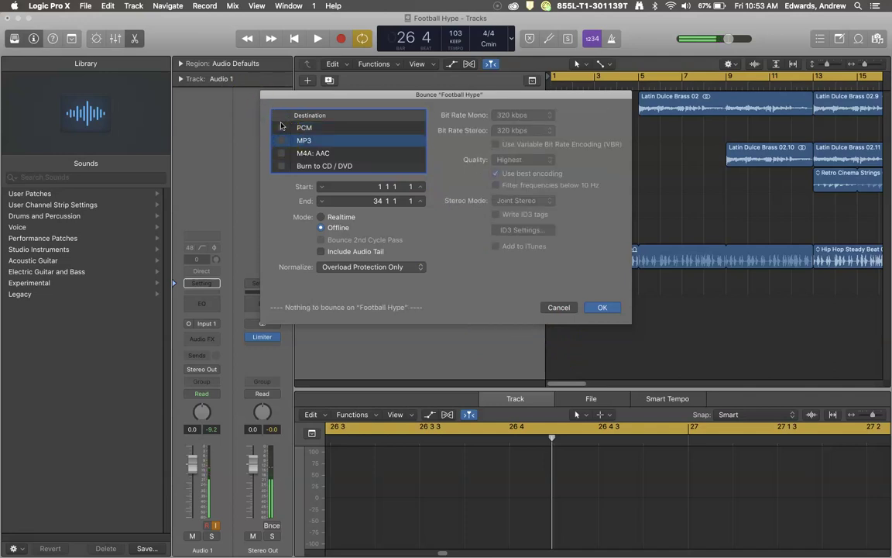
pyautogui.click(282, 127)
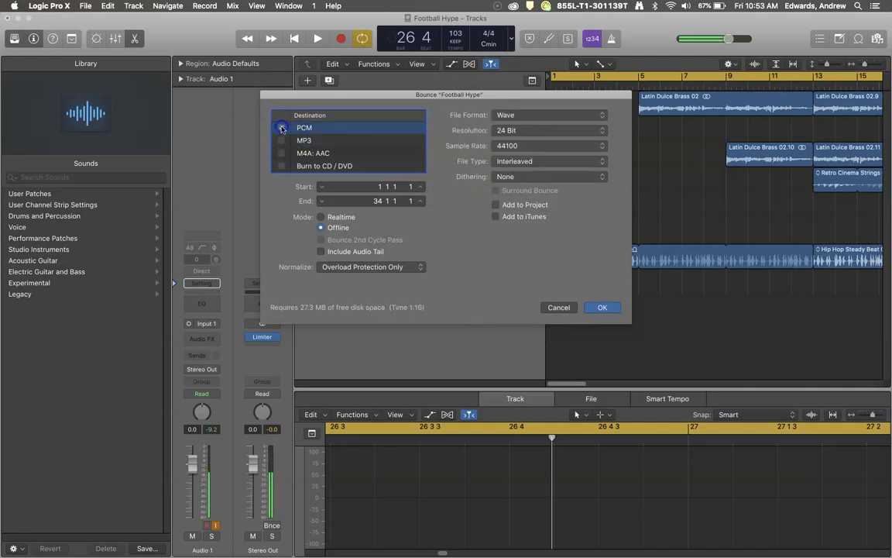
pyautogui.click(564, 117)
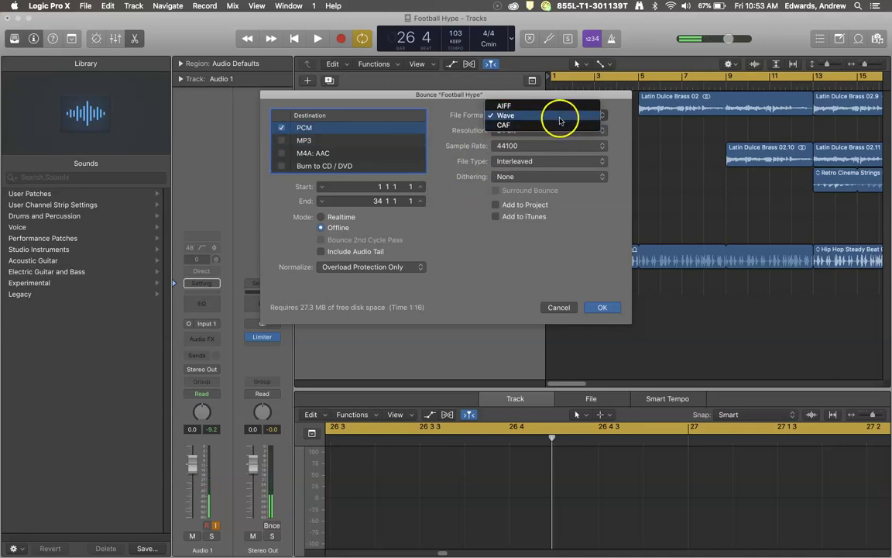
pyautogui.click(562, 117)
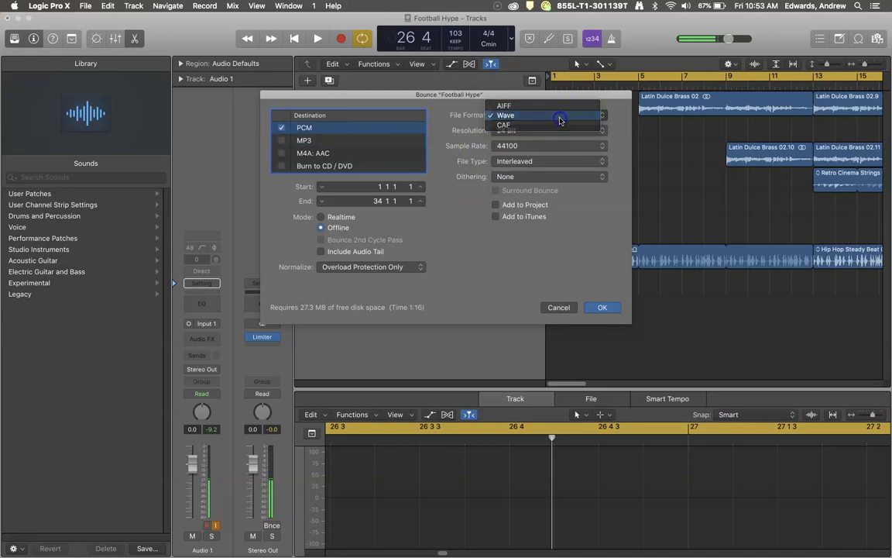
# - Replace PCM with MP3 as the only bounce destination at 320 kbps
pyautogui.click(281, 128)
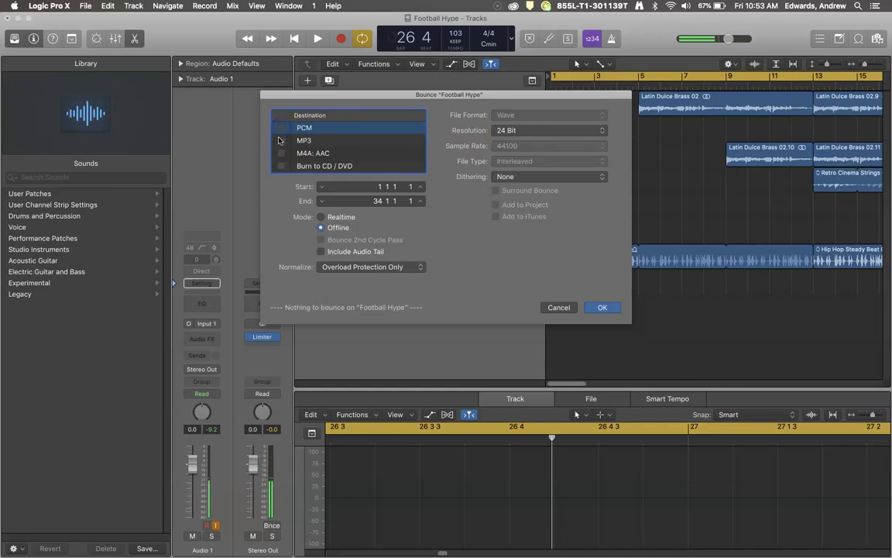
pyautogui.click(281, 140)
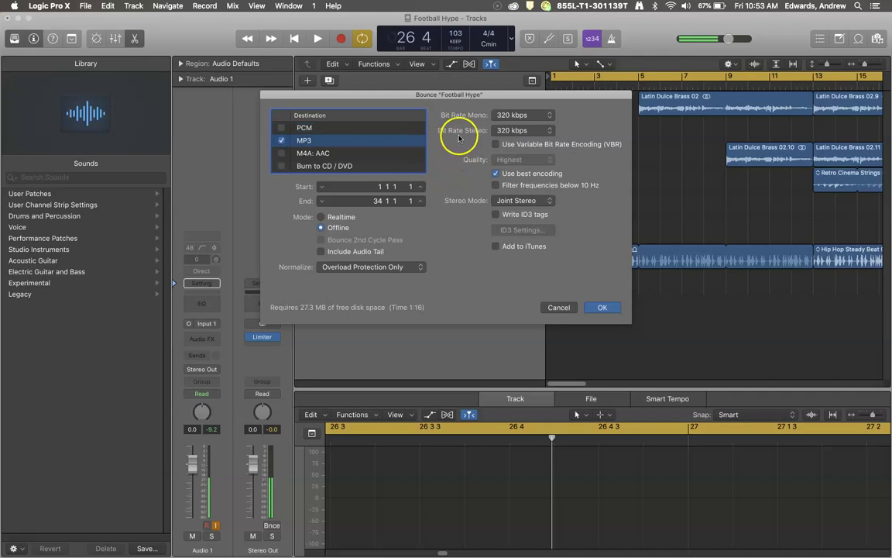
pyautogui.click(514, 114)
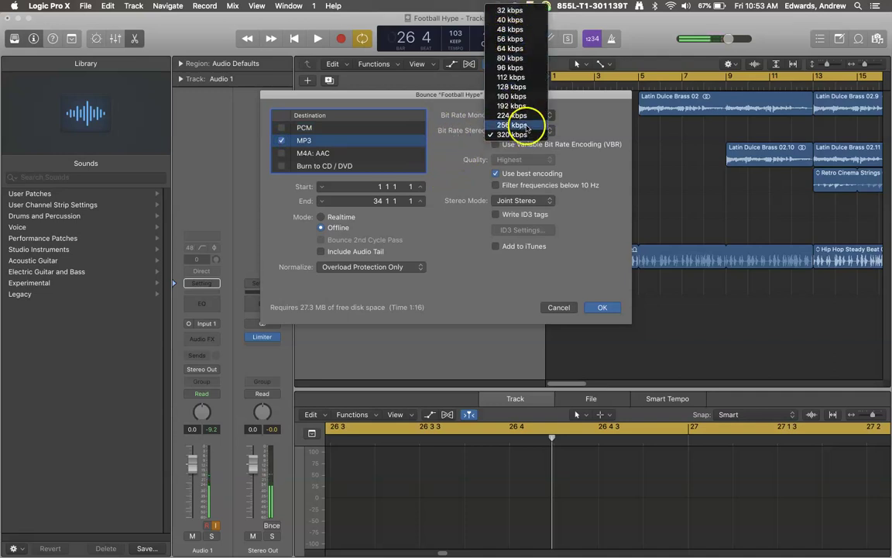
pyautogui.click(526, 136)
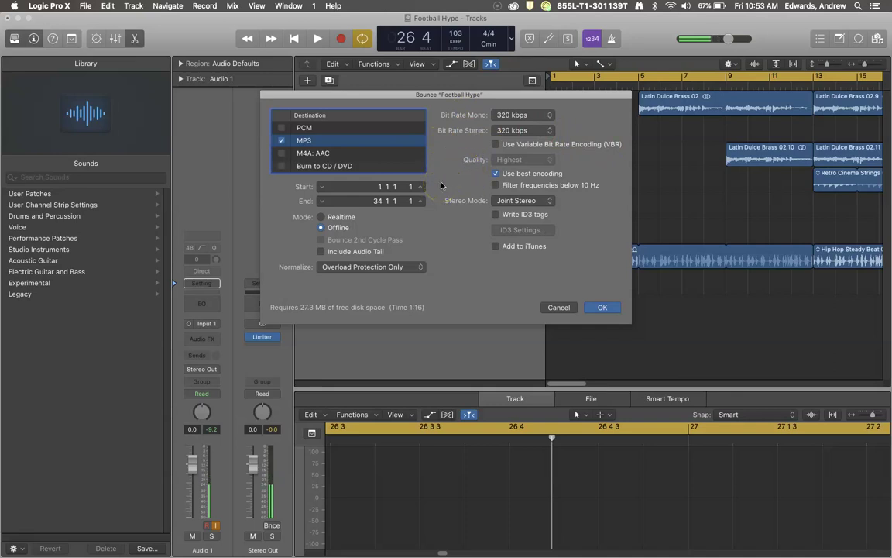
pyautogui.click(460, 225)
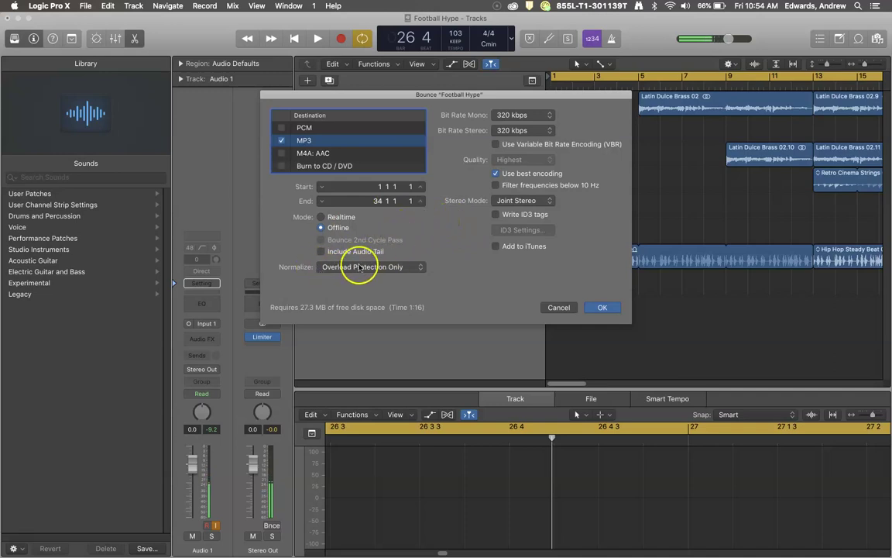
pyautogui.click(391, 267)
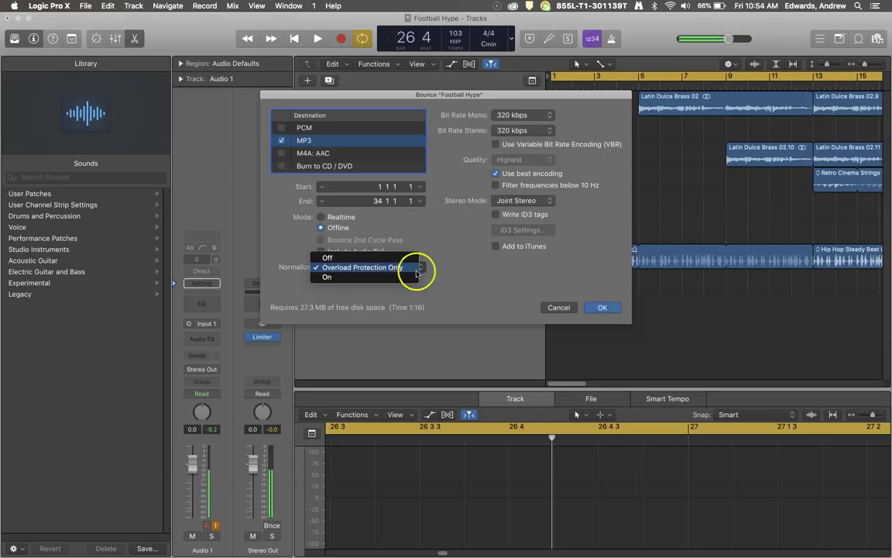
pyautogui.click(450, 271)
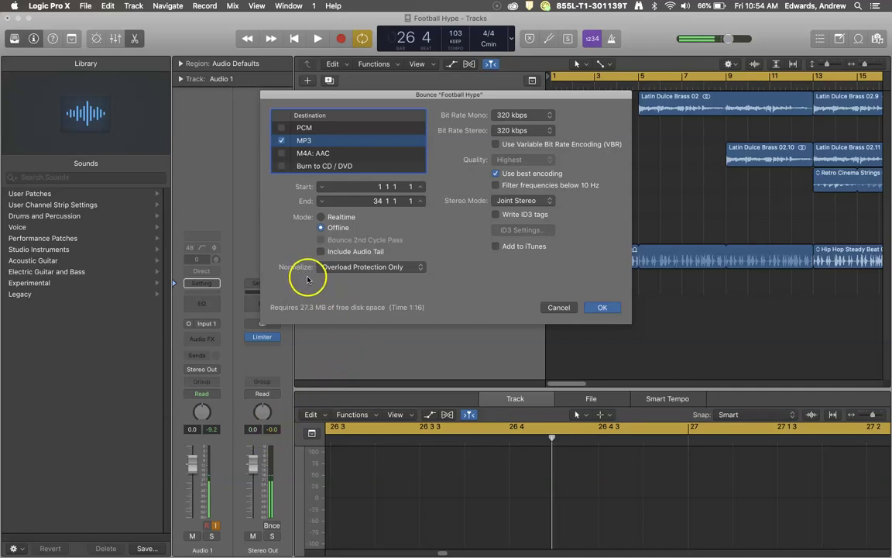
pyautogui.click(357, 268)
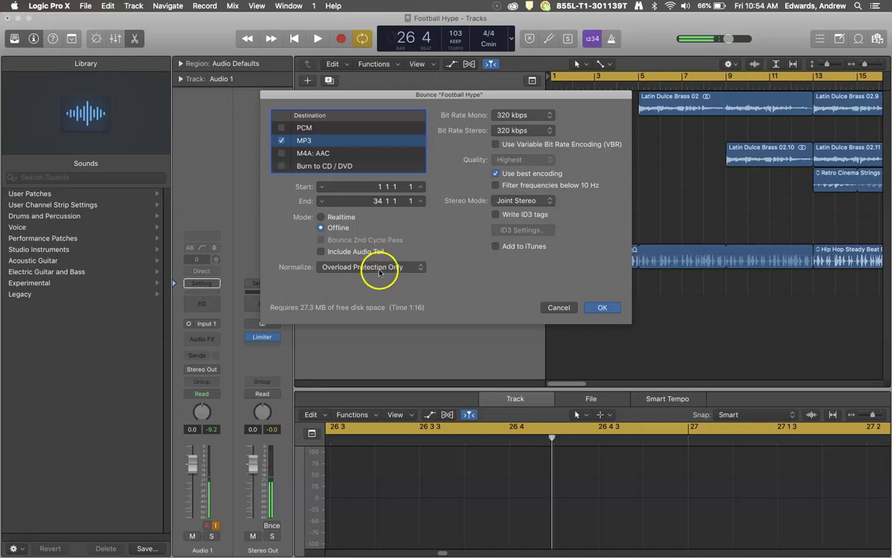
pyautogui.click(381, 270)
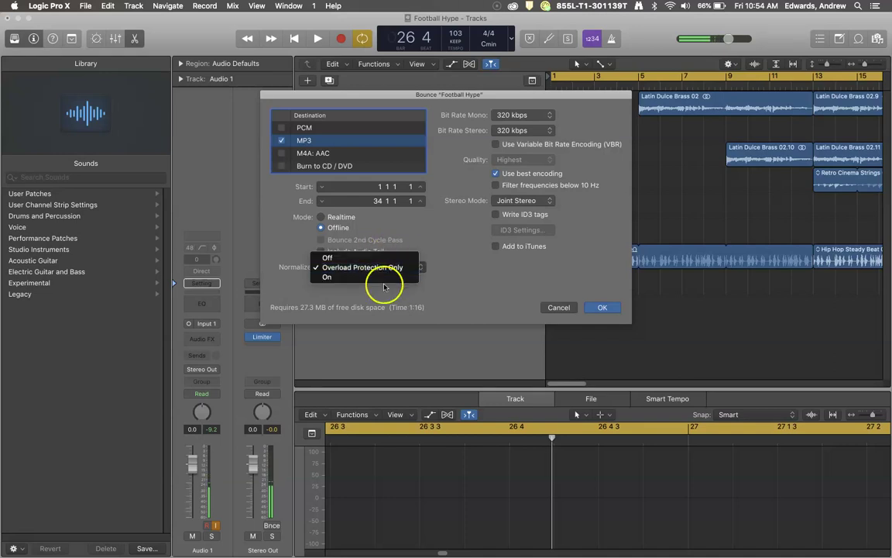
pyautogui.click(387, 301)
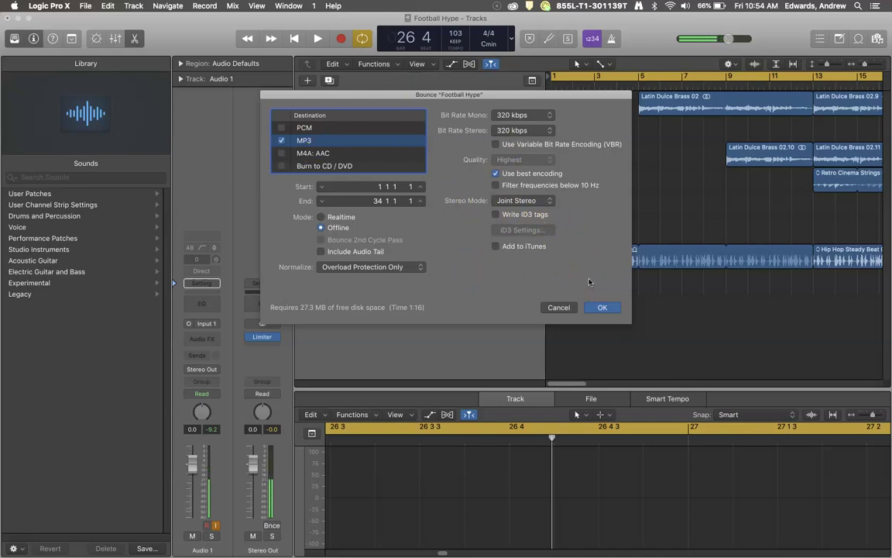
# - Confirm the settings, choose the Desktop's How to Videos folder, and bounce the MP3 there
pyautogui.click(605, 307)
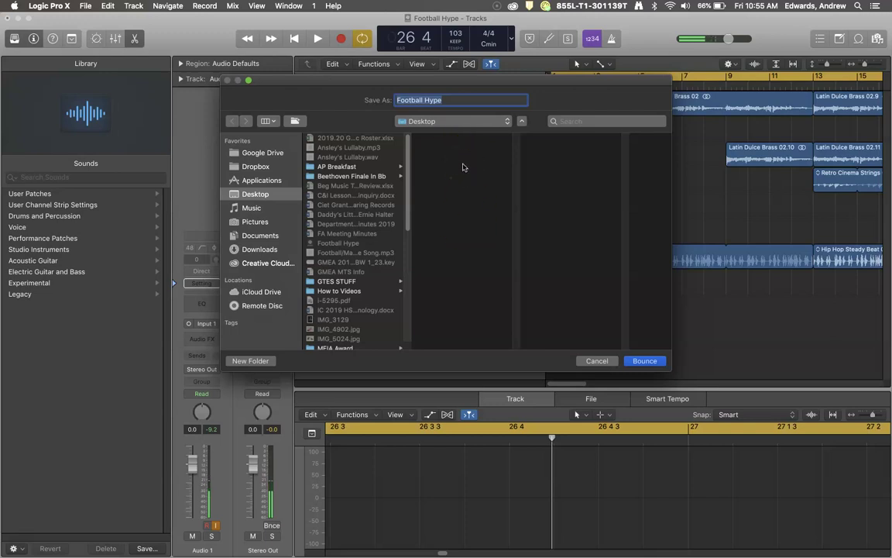
pyautogui.click(446, 214)
pyautogui.scroll(-10, 335, 186)
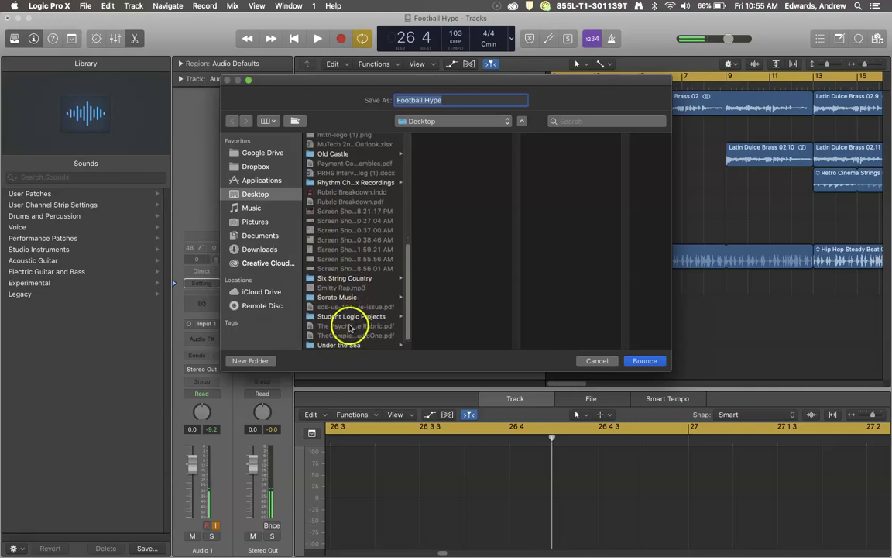
pyautogui.scroll(10, 349, 217)
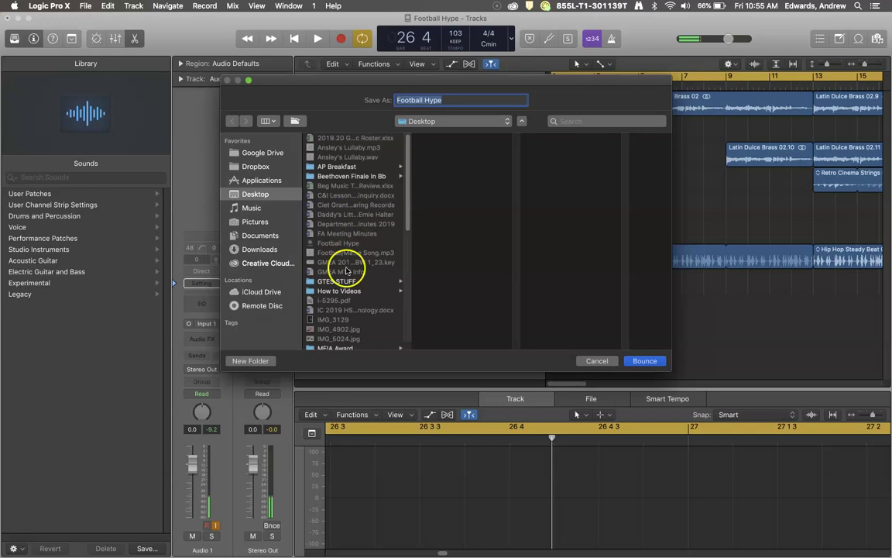
pyautogui.click(339, 290)
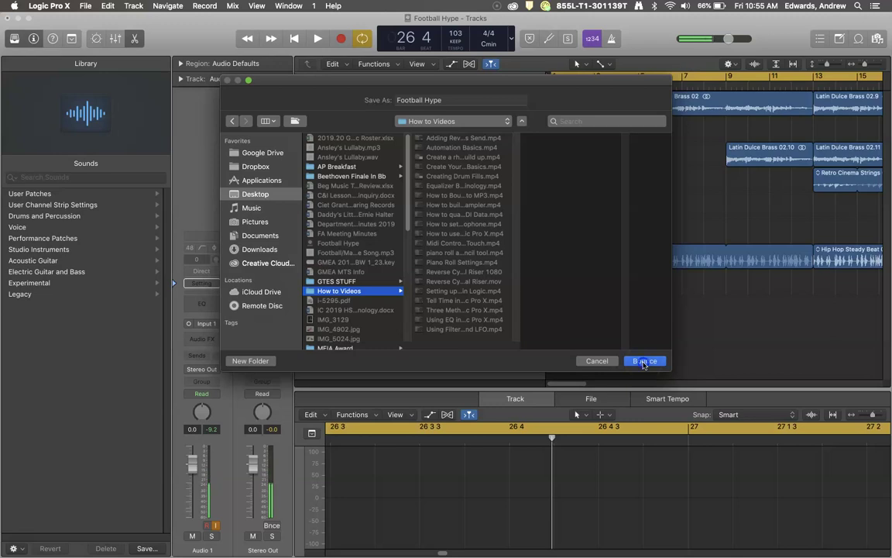
pyautogui.click(643, 362)
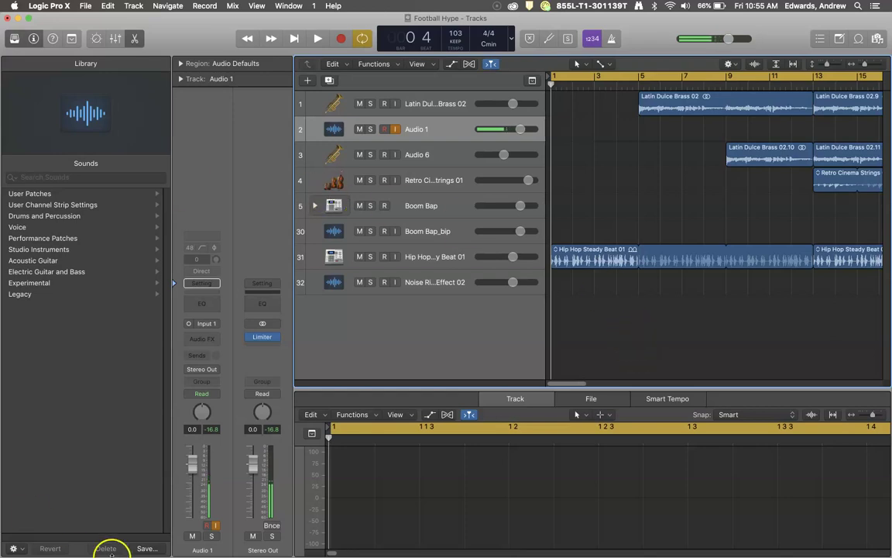
pyautogui.moveTo(16, 288)
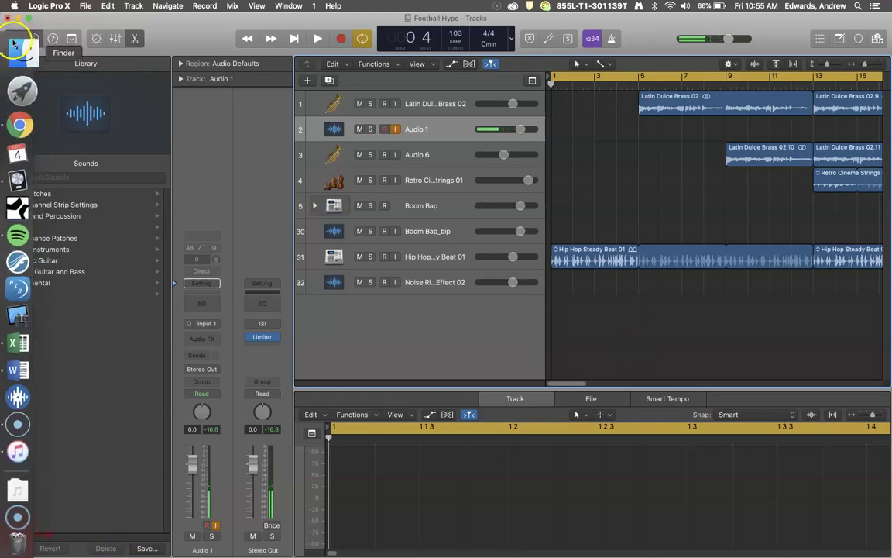
pyautogui.click(14, 56)
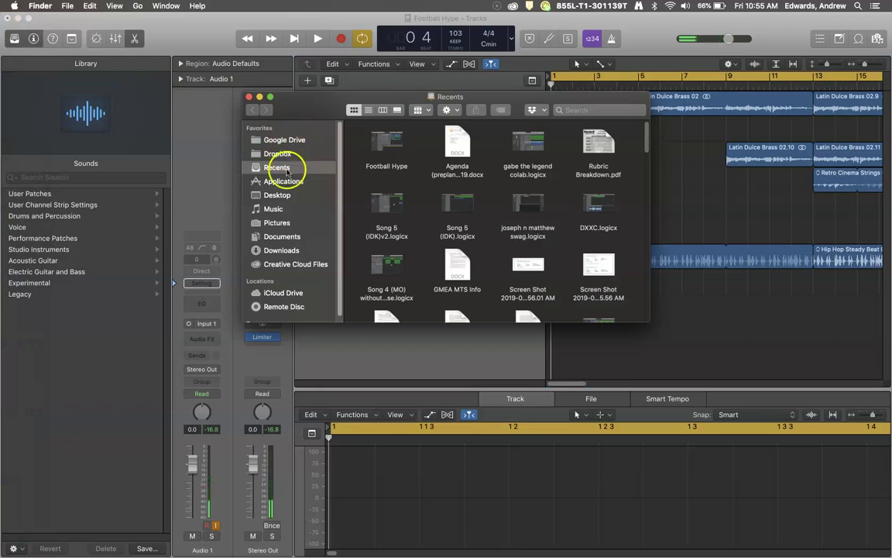
pyautogui.click(275, 195)
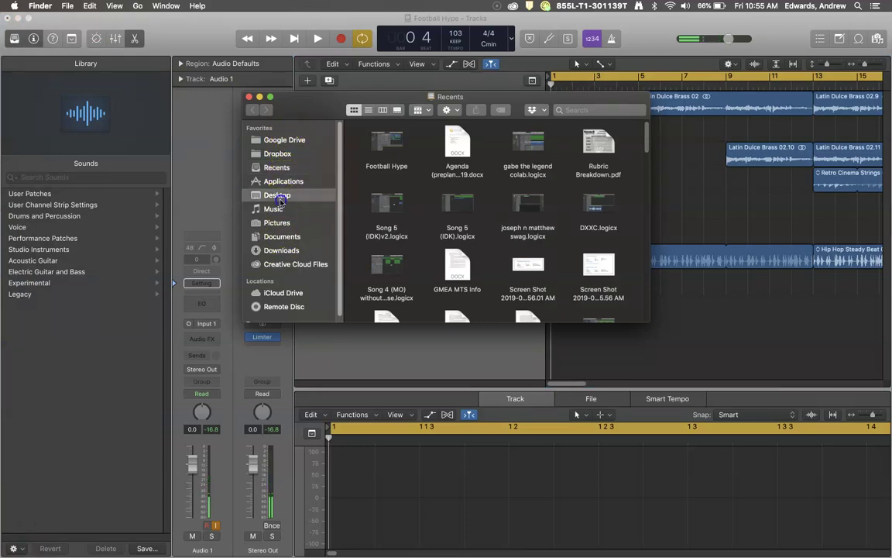
pyautogui.scroll(-3, 380, 224)
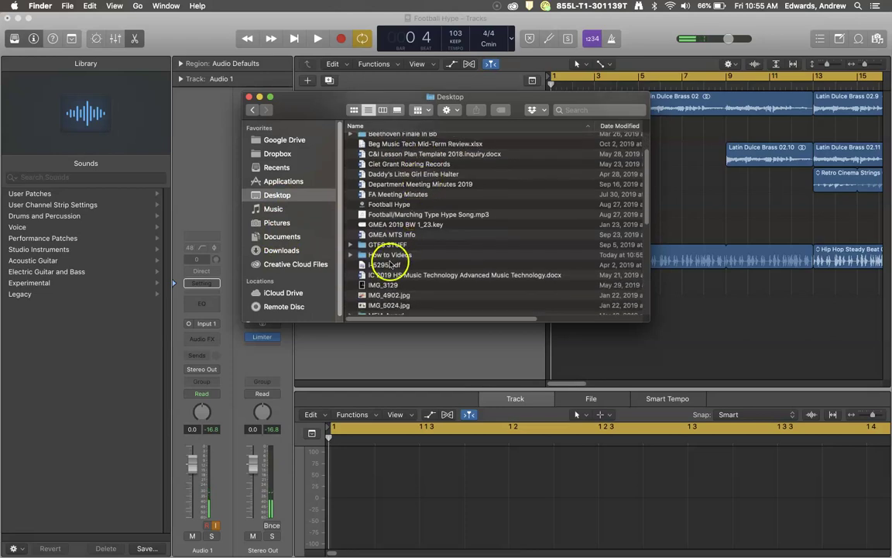
pyautogui.click(398, 256)
pyautogui.doubleClick(398, 256)
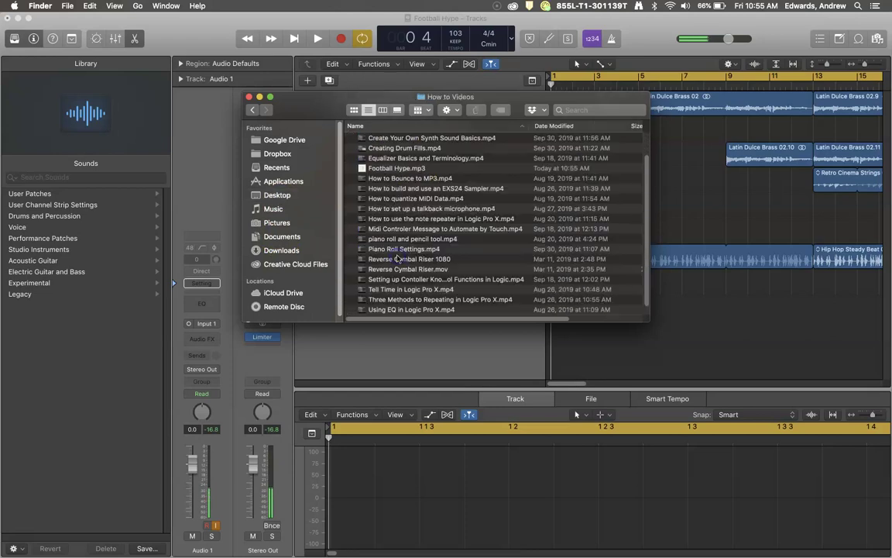
pyautogui.click(391, 167)
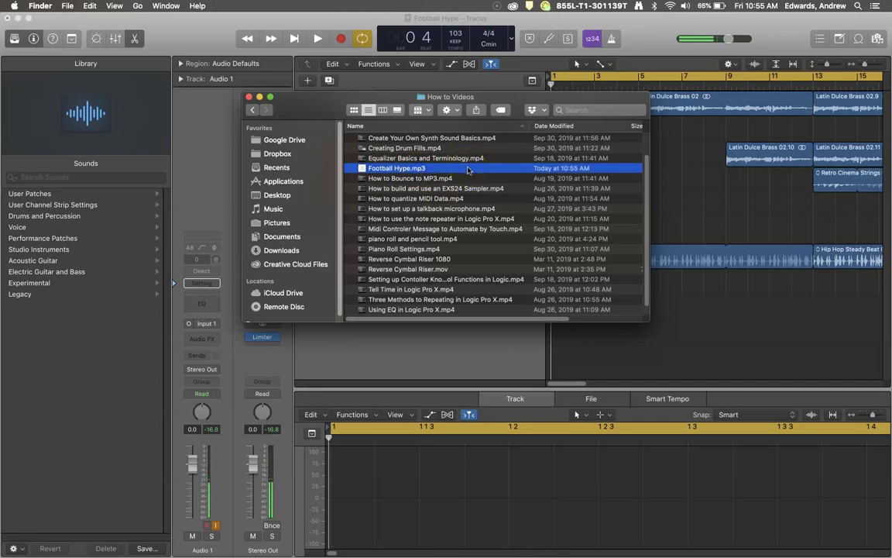
pyautogui.press('space')
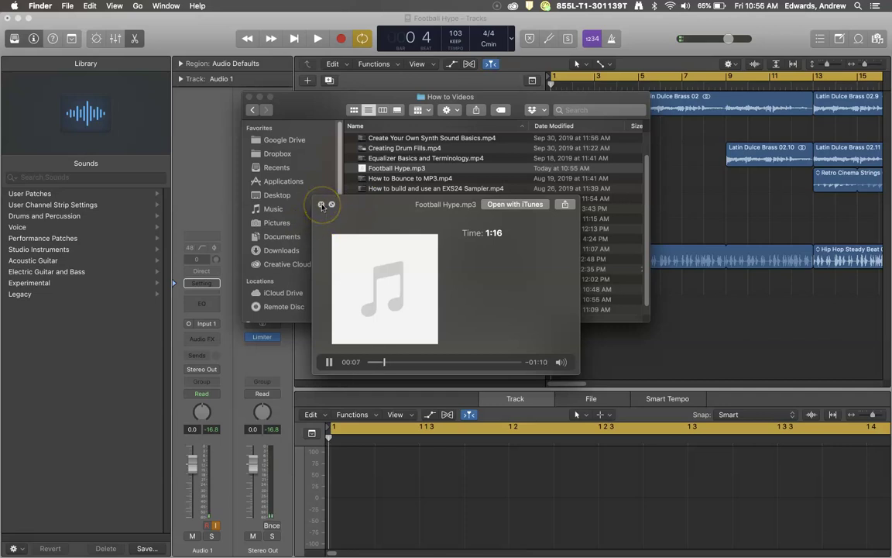
pyautogui.click(322, 206)
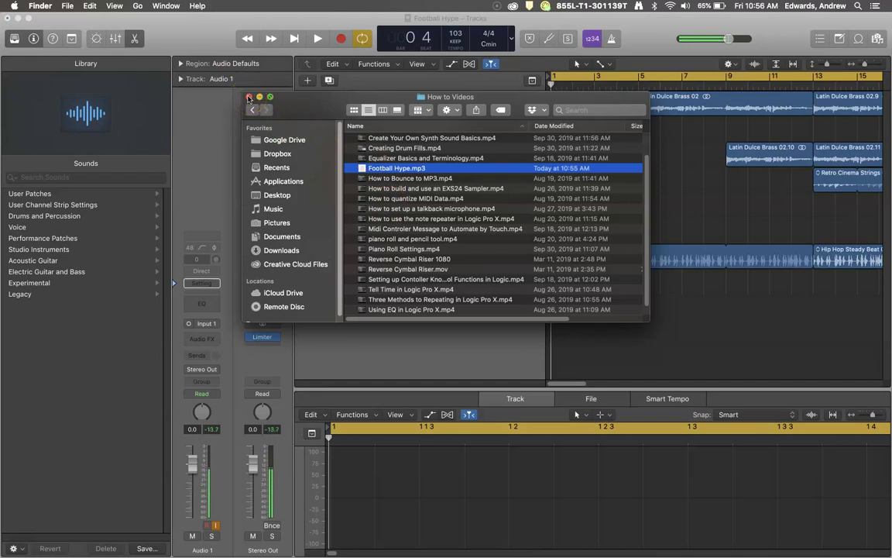
pyautogui.click(249, 97)
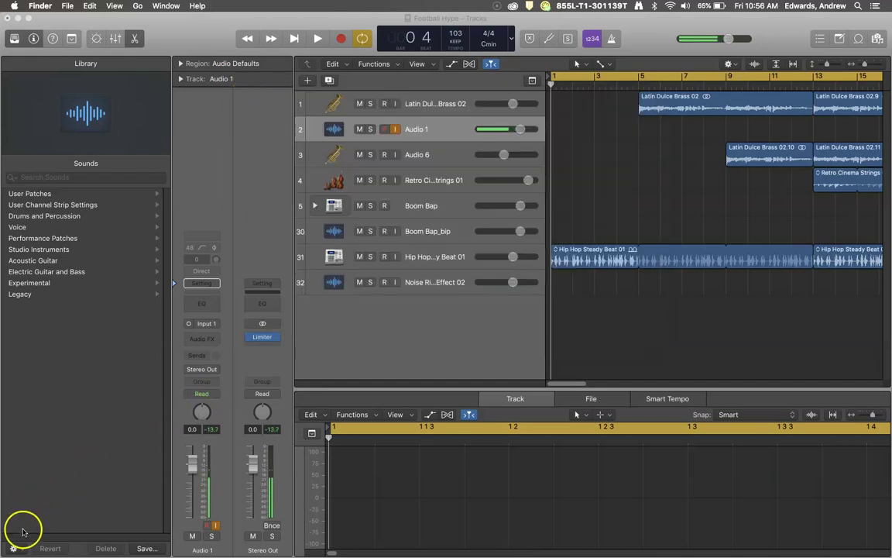